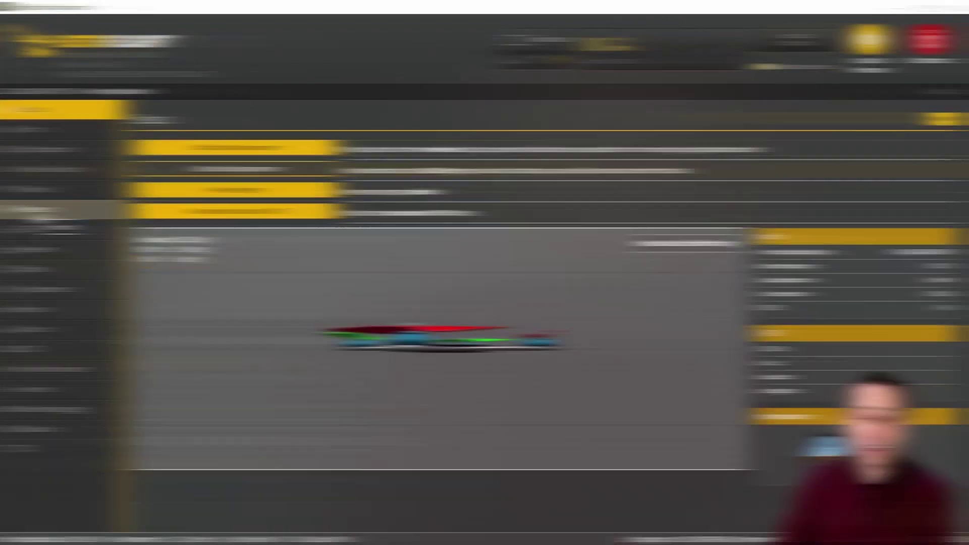
Open the Presets page and filter the list to the author UAV Tech, keeping firmware 4.4 as the firmware filter.
{"action": "left_click", "coordinate": [39, 215]}
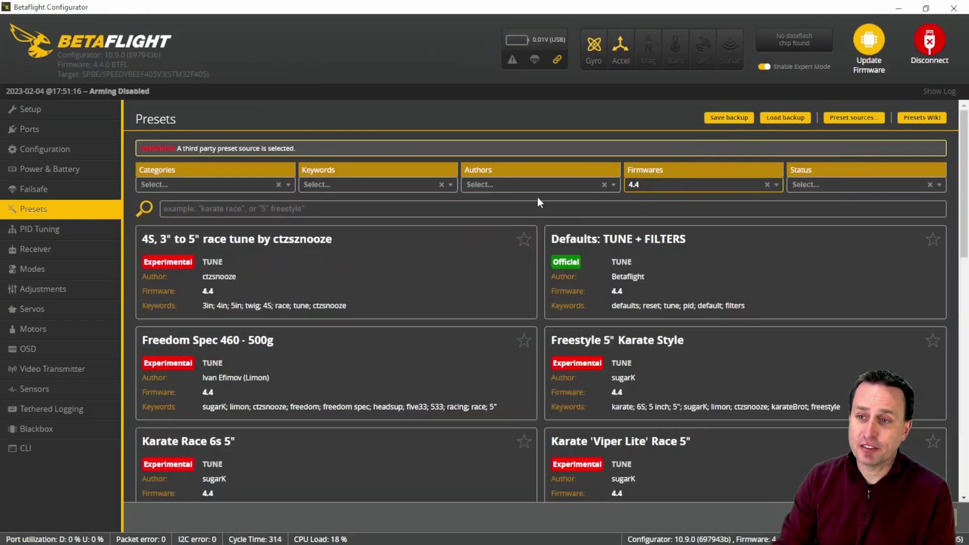
{"action": "left_click", "coordinate": [614, 186]}
{"action": "scroll", "coordinate": [591, 281], "scroll_direction": "down", "scroll_amount": 6}
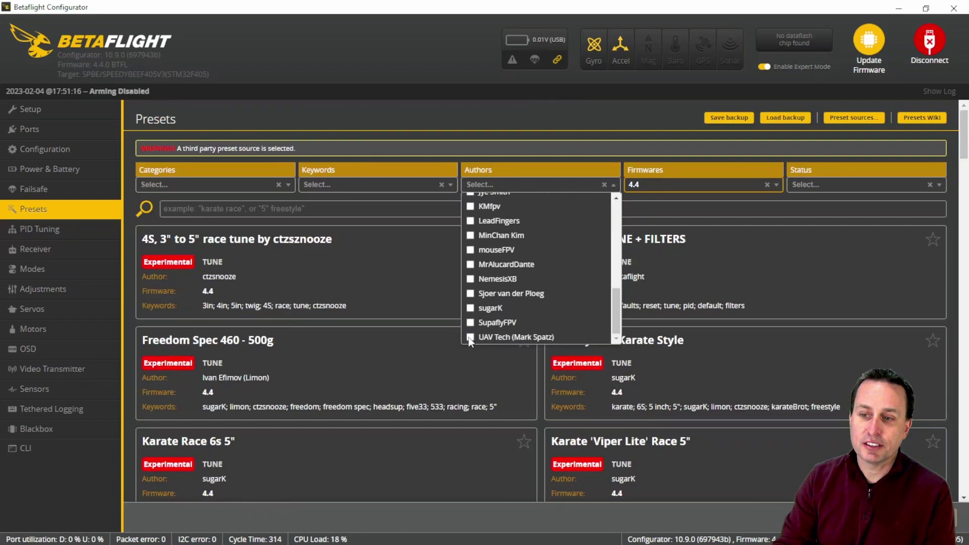
{"action": "left_click", "coordinate": [470, 337]}
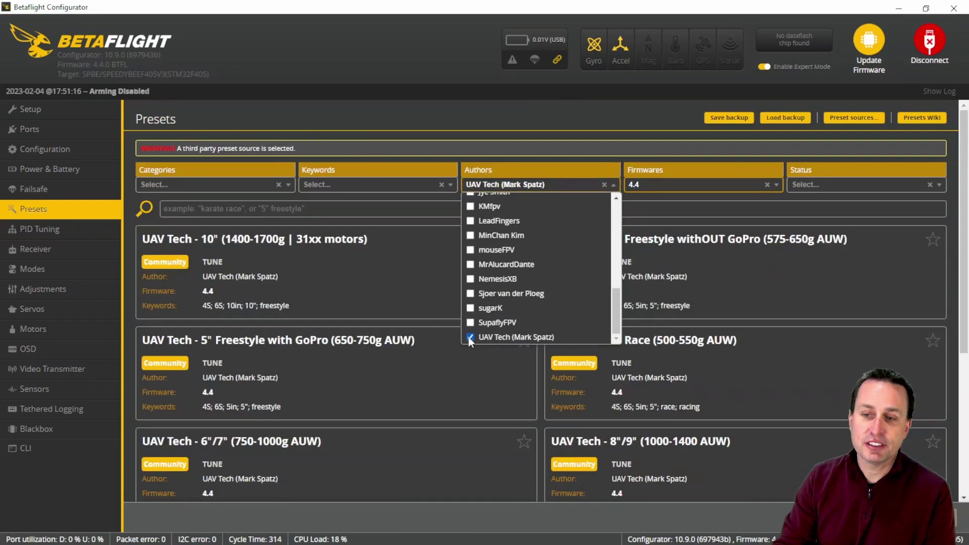
{"action": "left_click", "coordinate": [577, 170]}
{"action": "left_click", "coordinate": [778, 186]}
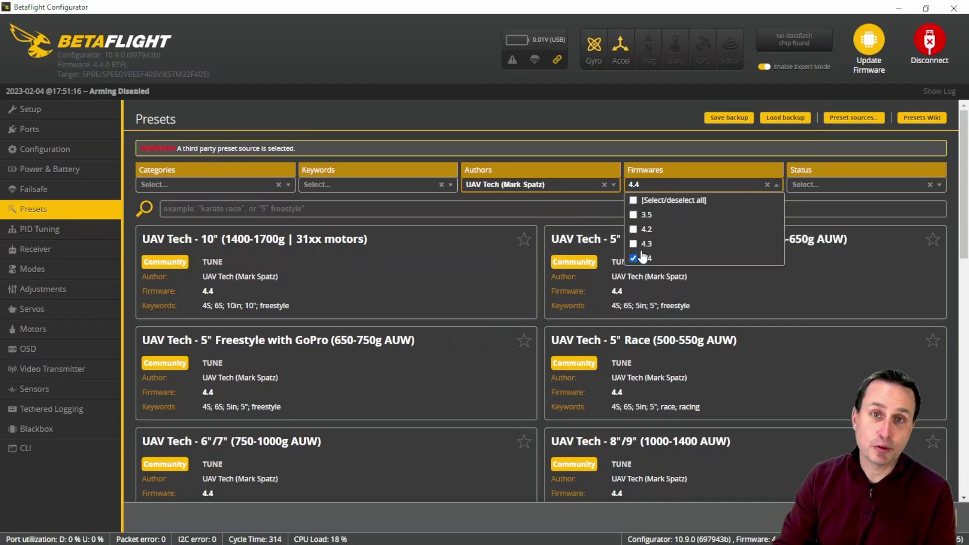
{"action": "left_click", "coordinate": [637, 129]}
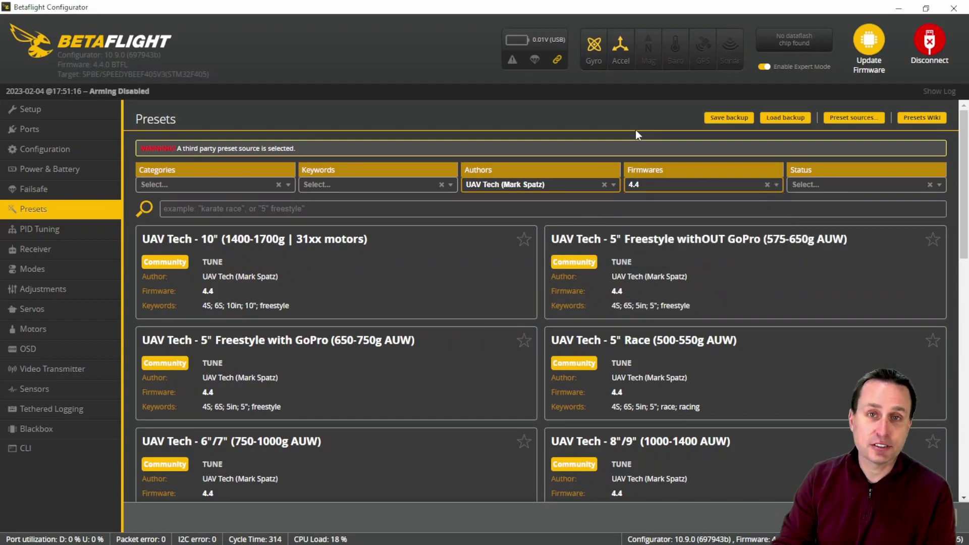
Look through the filtered UAV Tech presets, from the tunes by craft size to the RC link, rates and OSD entries.
{"action": "left_click_drag", "start_coordinate": [966, 150], "coordinate": [966, 375]}
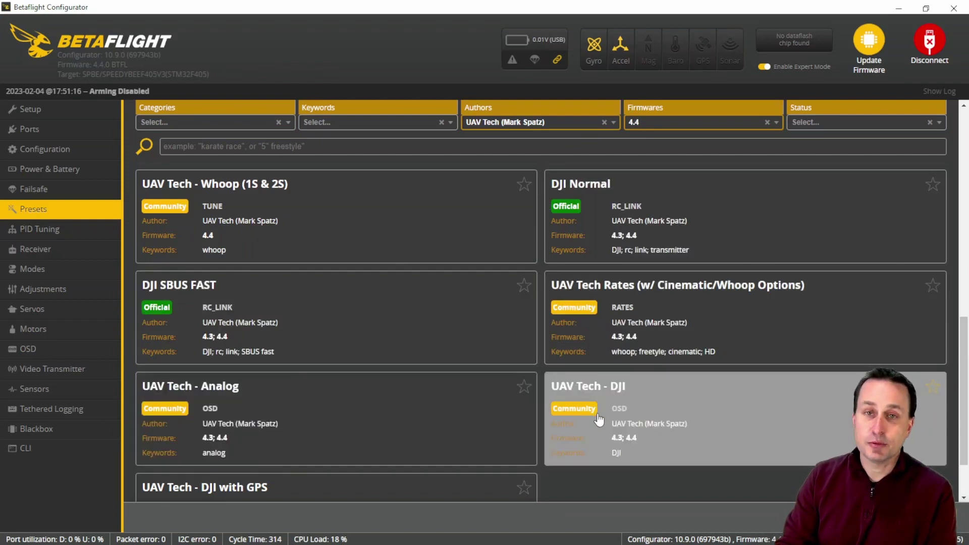
{"action": "scroll", "coordinate": [580, 420], "scroll_direction": "down", "scroll_amount": 3}
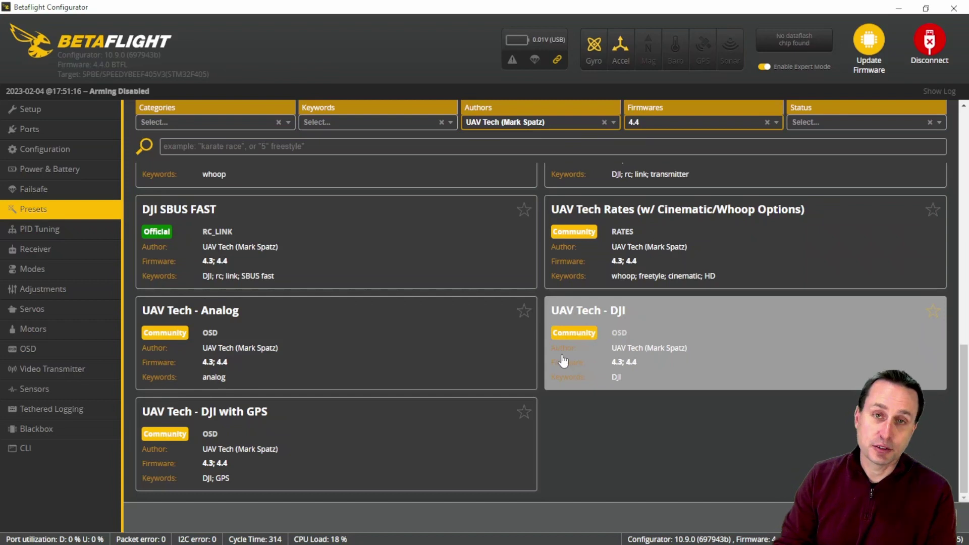
{"action": "scroll", "coordinate": [524, 328], "scroll_direction": "up", "scroll_amount": 10}
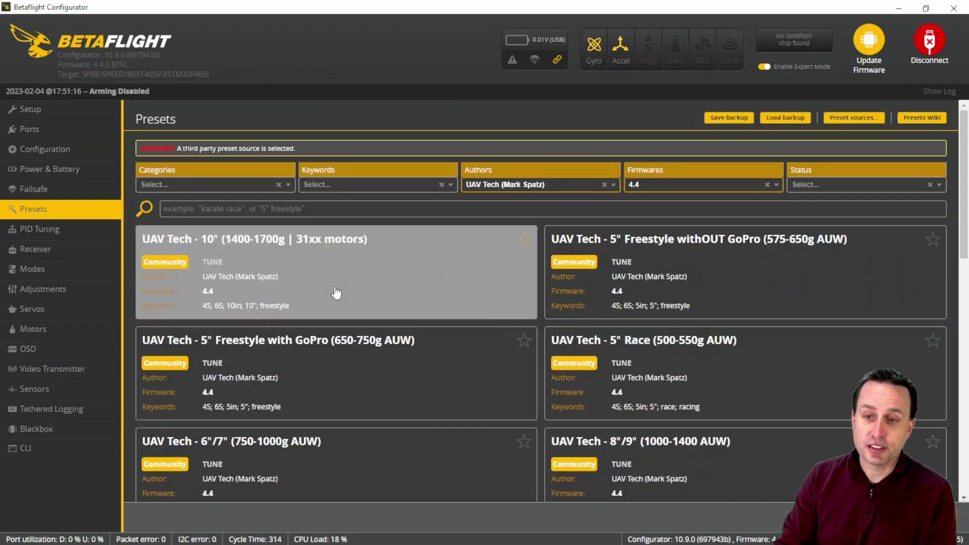
{"action": "scroll", "coordinate": [336, 293], "scroll_direction": "down", "scroll_amount": 7}
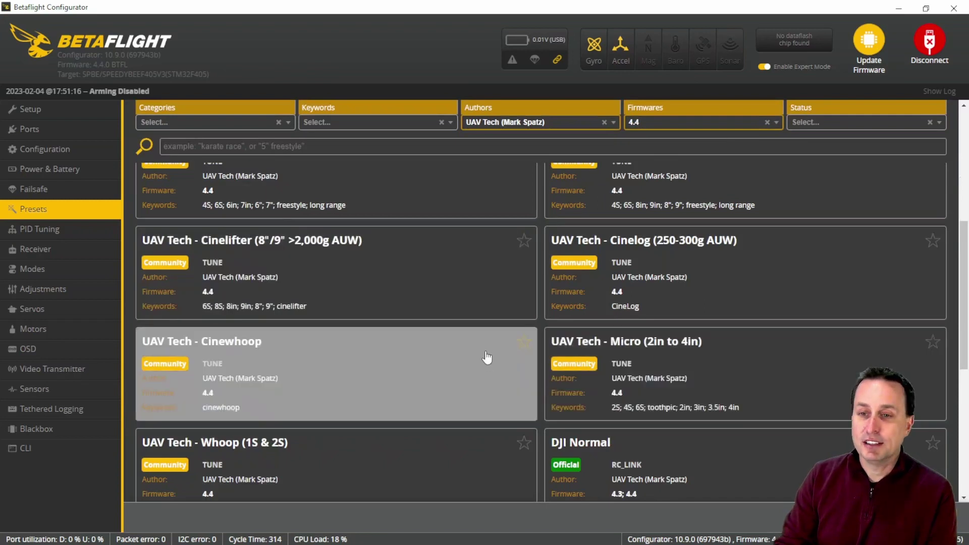
{"action": "scroll", "coordinate": [454, 373], "scroll_direction": "up", "scroll_amount": 1}
{"action": "scroll", "coordinate": [334, 351], "scroll_direction": "up", "scroll_amount": 1}
{"action": "scroll", "coordinate": [335, 351], "scroll_direction": "up", "scroll_amount": 1}
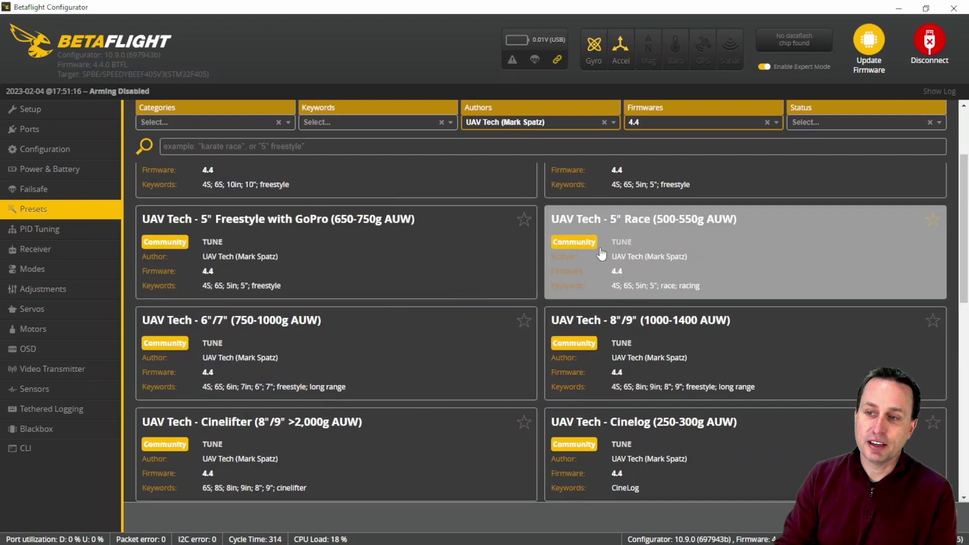
{"action": "scroll", "coordinate": [412, 285], "scroll_direction": "up", "scroll_amount": 1}
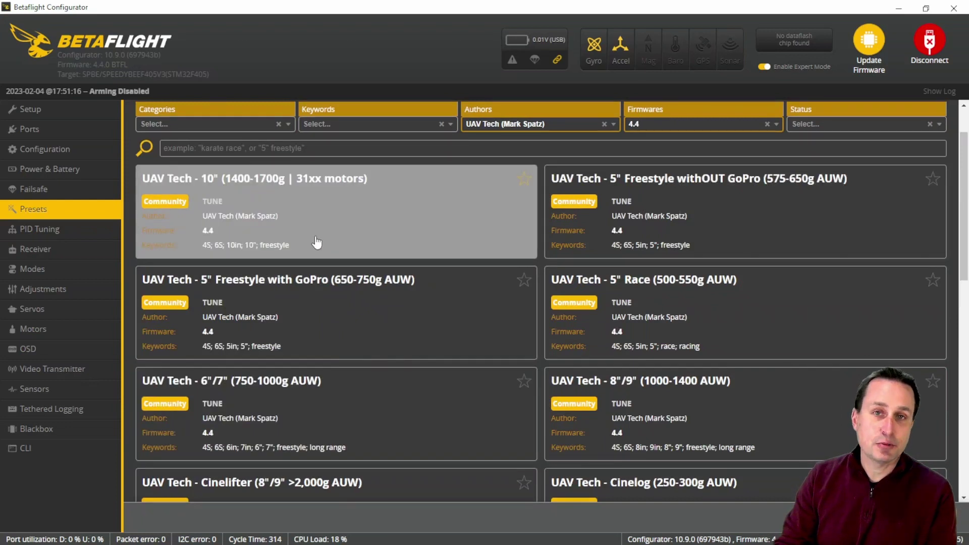
{"action": "scroll", "coordinate": [413, 388], "scroll_direction": "up", "scroll_amount": 1}
Compare the descriptions and example quadcopters of the UAV Tech 5" Freestyle with GoPro and withOUT GoPro presets.
{"action": "left_click", "coordinate": [412, 388]}
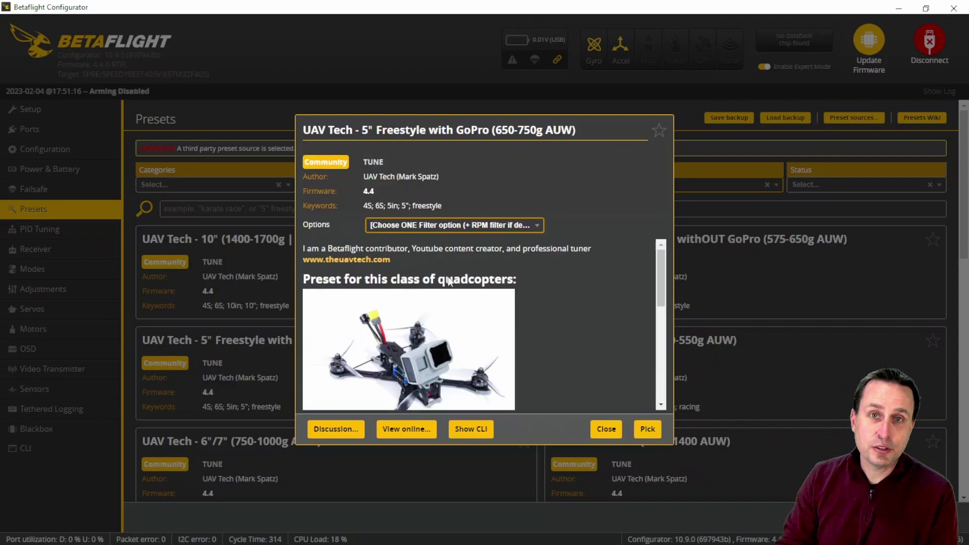
{"action": "scroll", "coordinate": [667, 278], "scroll_direction": "down", "scroll_amount": 1}
{"action": "scroll", "coordinate": [665, 286], "scroll_direction": "up", "scroll_amount": 1}
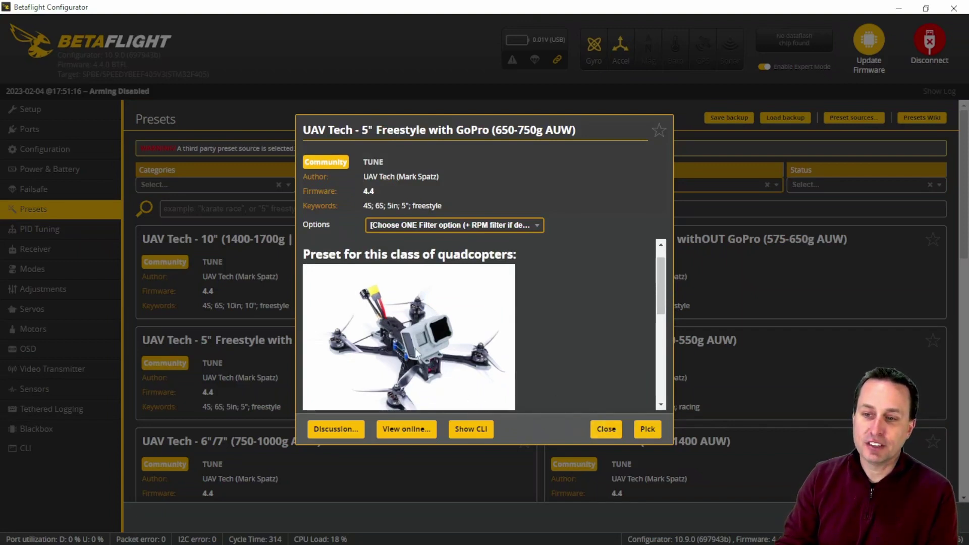
{"action": "left_click", "coordinate": [605, 429]}
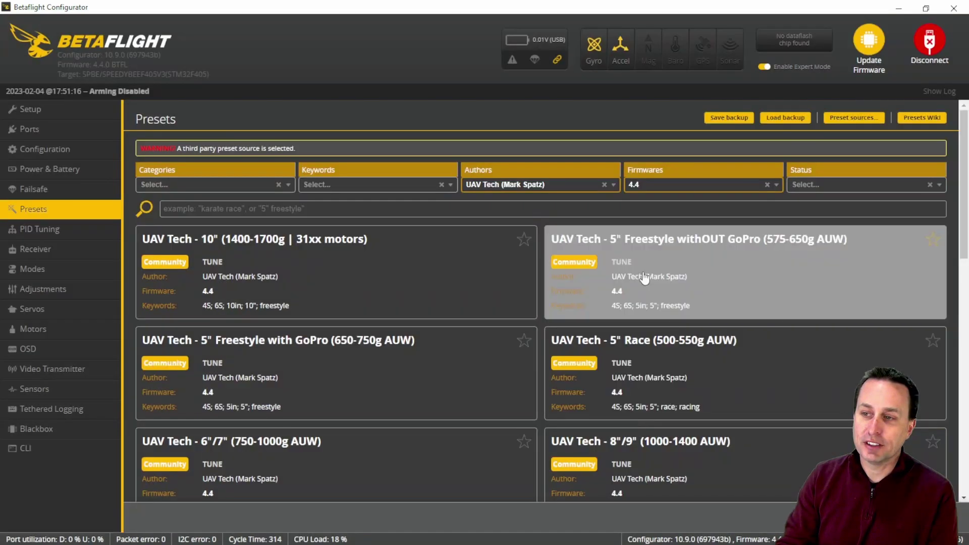
{"action": "left_click", "coordinate": [642, 274]}
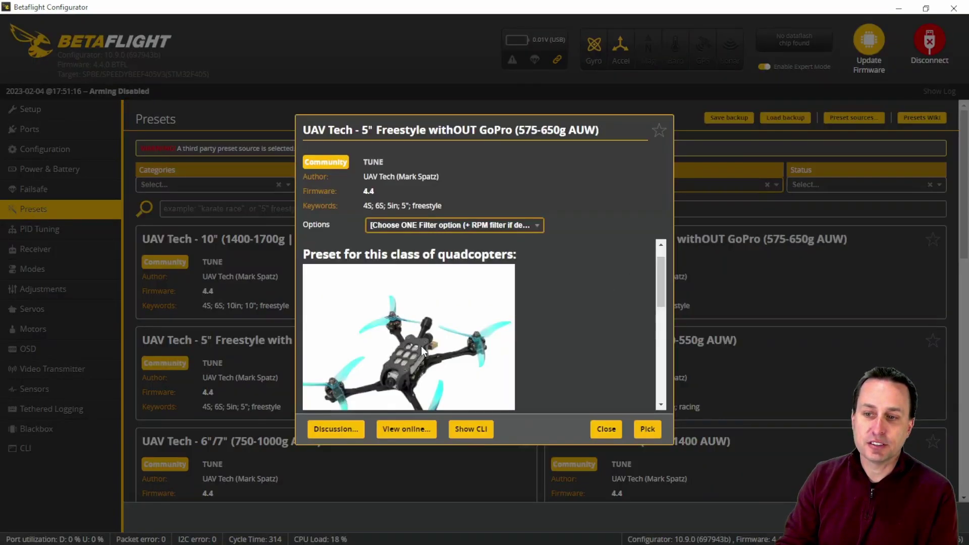
{"action": "scroll", "coordinate": [660, 310], "scroll_direction": "down", "scroll_amount": 1}
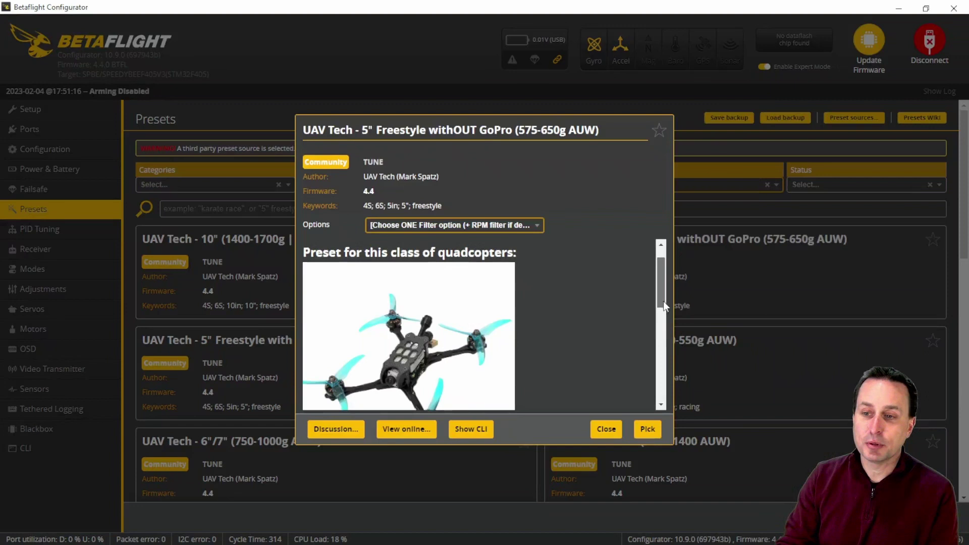
{"action": "scroll", "coordinate": [667, 307], "scroll_direction": "up", "scroll_amount": 1}
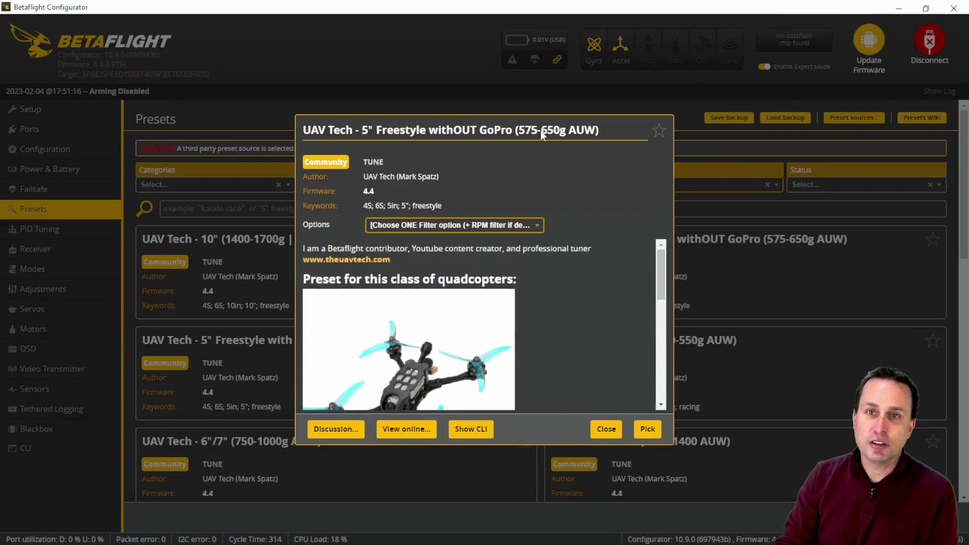
{"action": "left_click", "coordinate": [605, 429]}
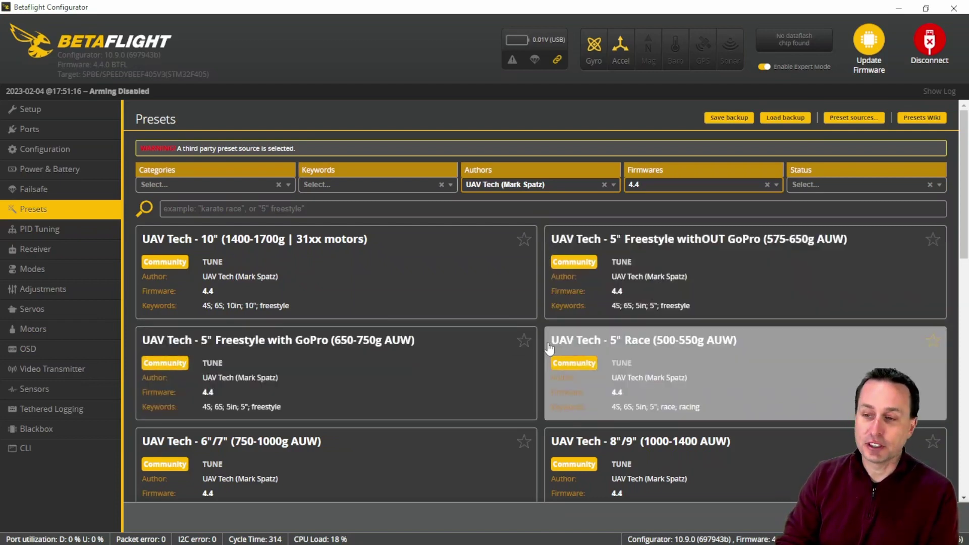
Open the 5" Freestyle with GoPro preset and select low Build Quality, the RPM filter, 48k+ ESC PWM Settings and Dynamic Idle.
{"action": "left_click", "coordinate": [533, 348]}
{"action": "left_click_drag", "start_coordinate": [660, 292], "coordinate": [652, 385]}
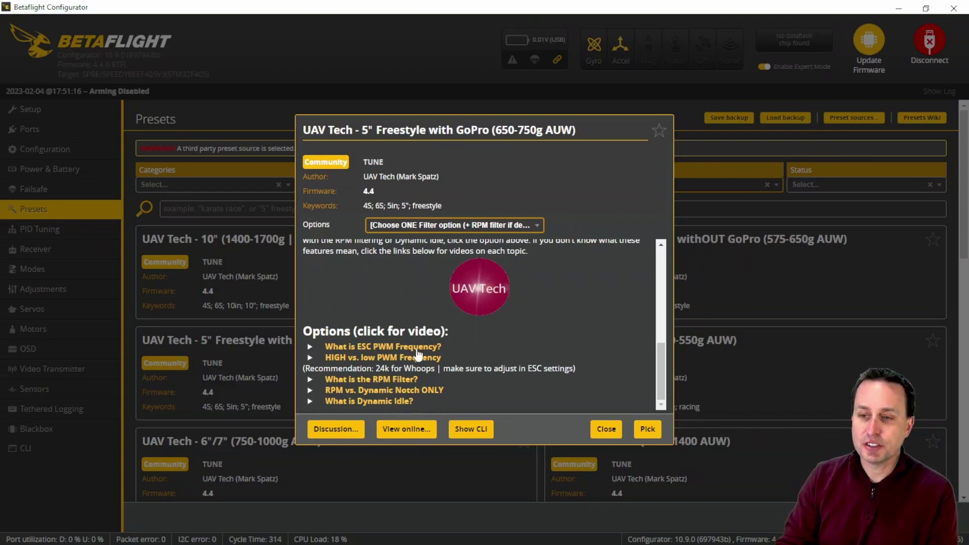
{"action": "scroll", "coordinate": [661, 354], "scroll_direction": "up", "scroll_amount": 5}
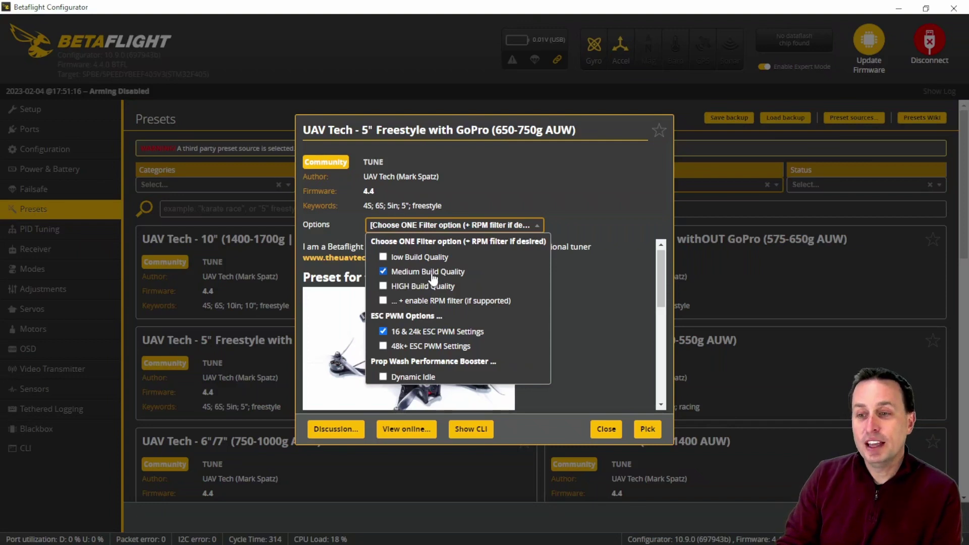
{"action": "left_click", "coordinate": [423, 257]}
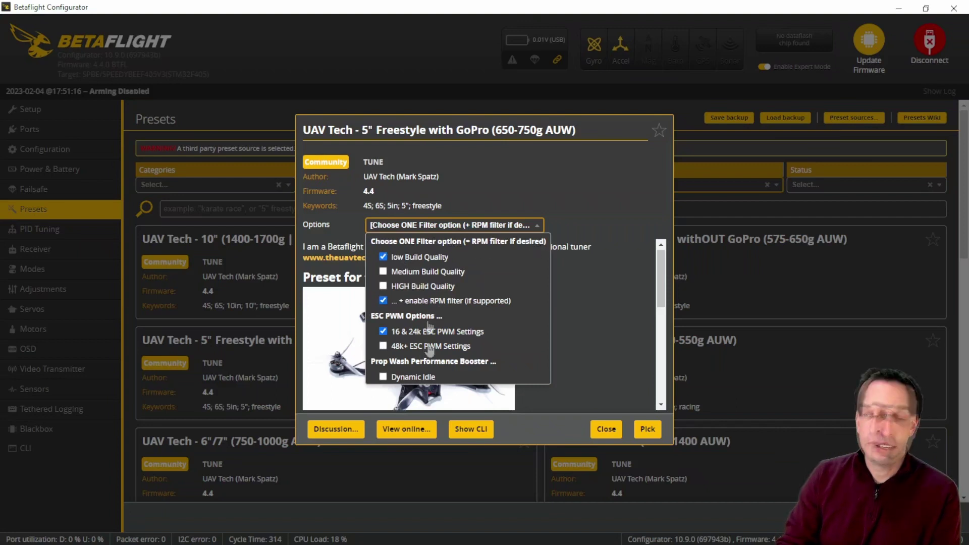
{"action": "left_click", "coordinate": [383, 346]}
{"action": "left_click", "coordinate": [382, 332]}
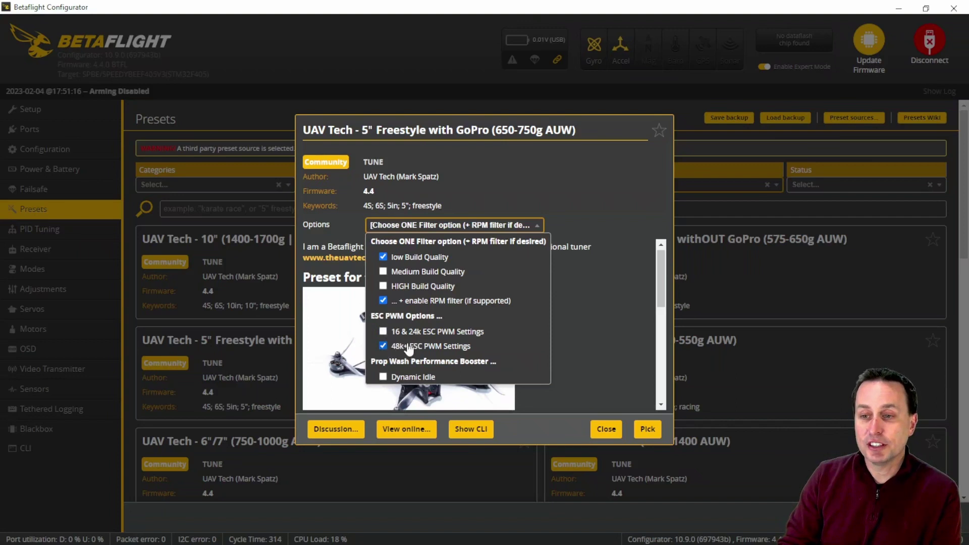
{"action": "left_click", "coordinate": [409, 377]}
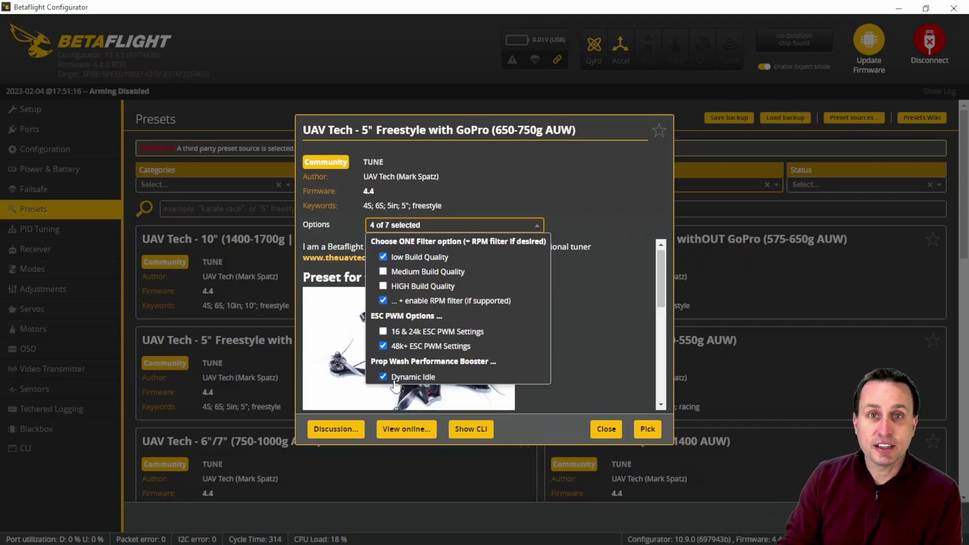
Switch the options to Medium Build Quality and 16 & 24k ESC PWM Settings without Dynamic Idle, and pick the preset.
{"action": "left_click", "coordinate": [399, 376]}
{"action": "left_click", "coordinate": [418, 257]}
{"action": "left_click", "coordinate": [426, 272]}
{"action": "left_click", "coordinate": [431, 346]}
{"action": "left_click", "coordinate": [437, 331]}
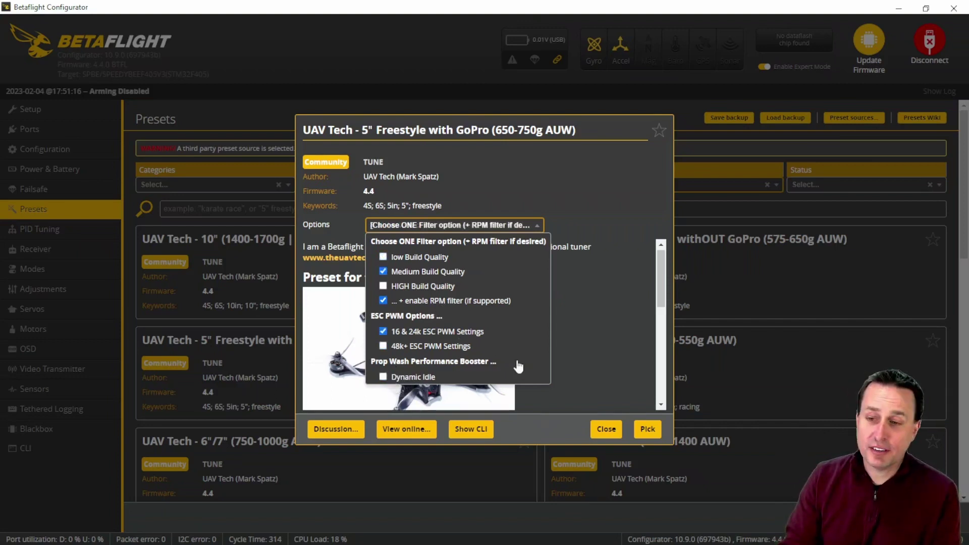
{"action": "left_click", "coordinate": [643, 427]}
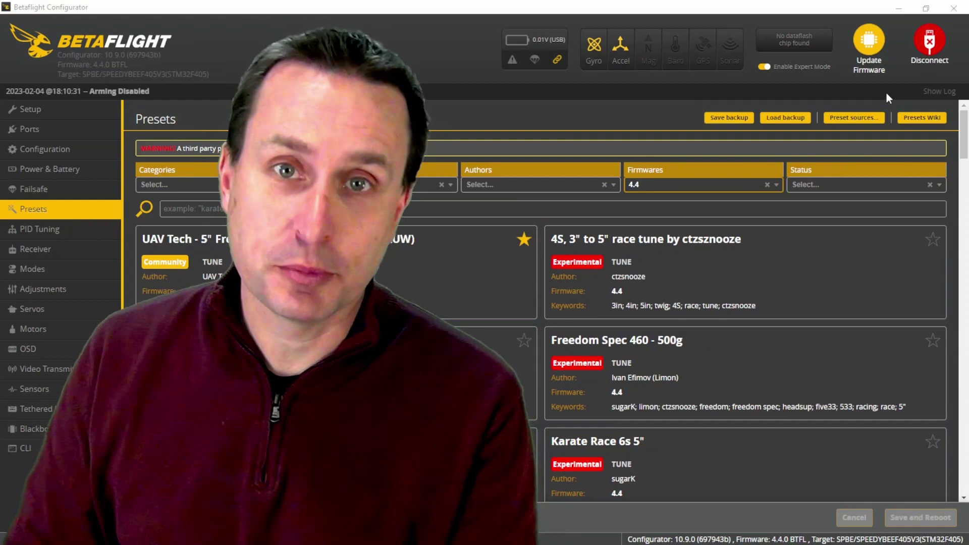
Add a new custom entry to the preset sources.
{"action": "left_click", "coordinate": [861, 118]}
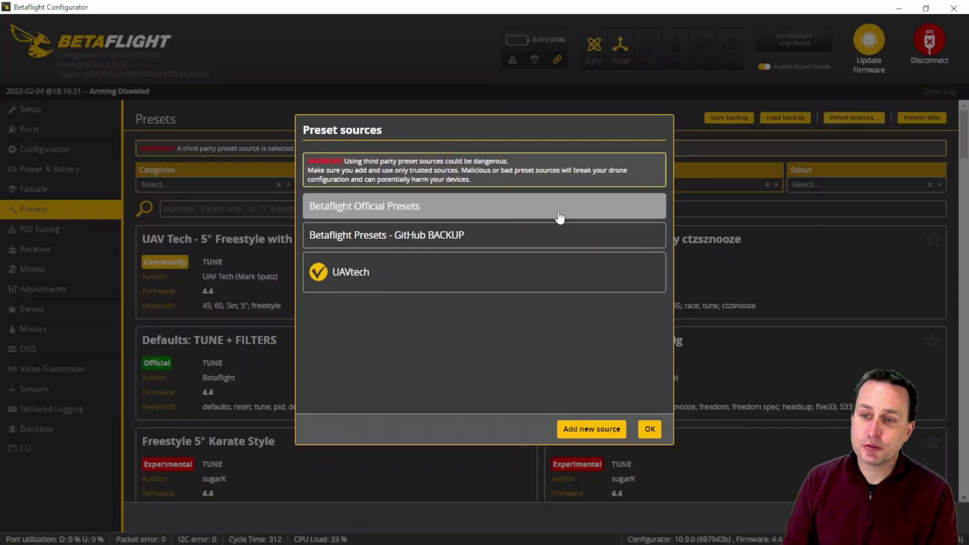
{"action": "left_click", "coordinate": [591, 428]}
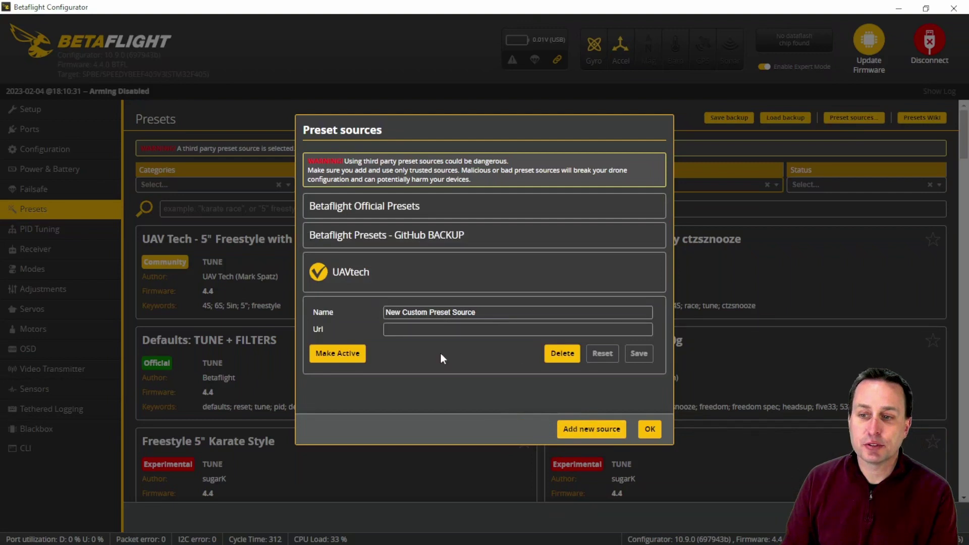